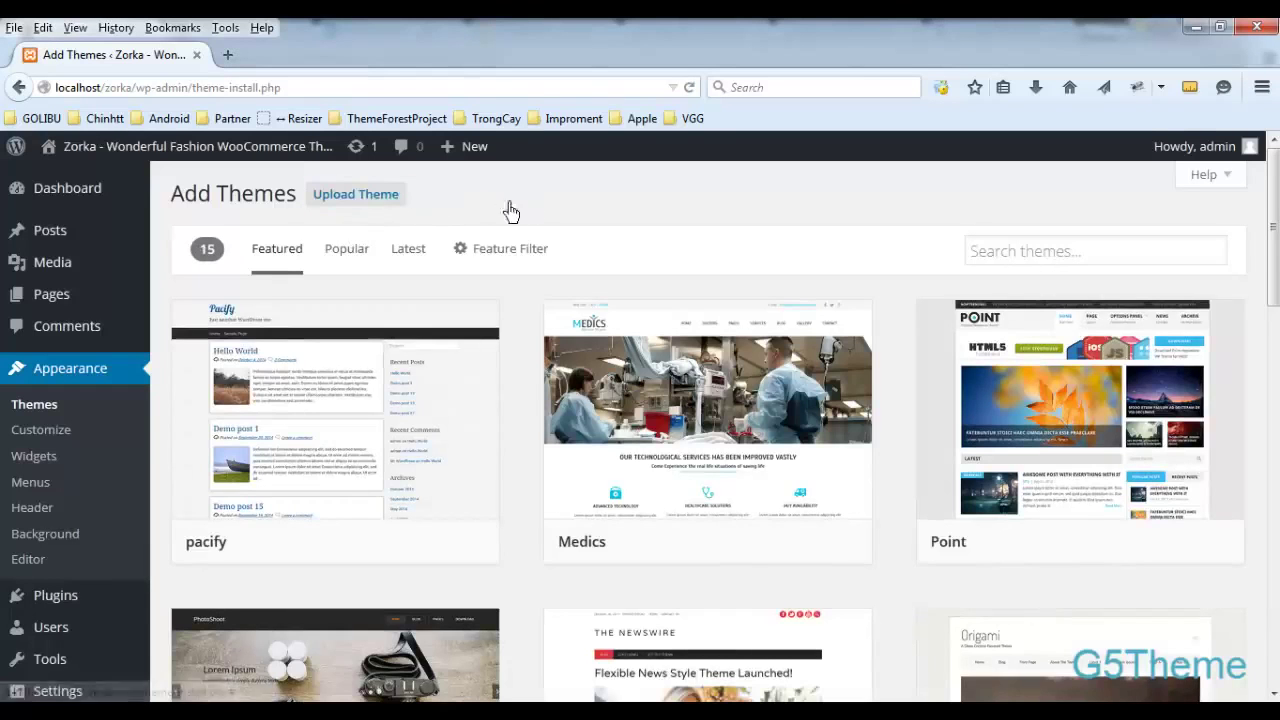
Upload the theme archive zorka1.0.2.zip from the Downloads folder on Local Disk (E:) and install it.
click(357, 203)
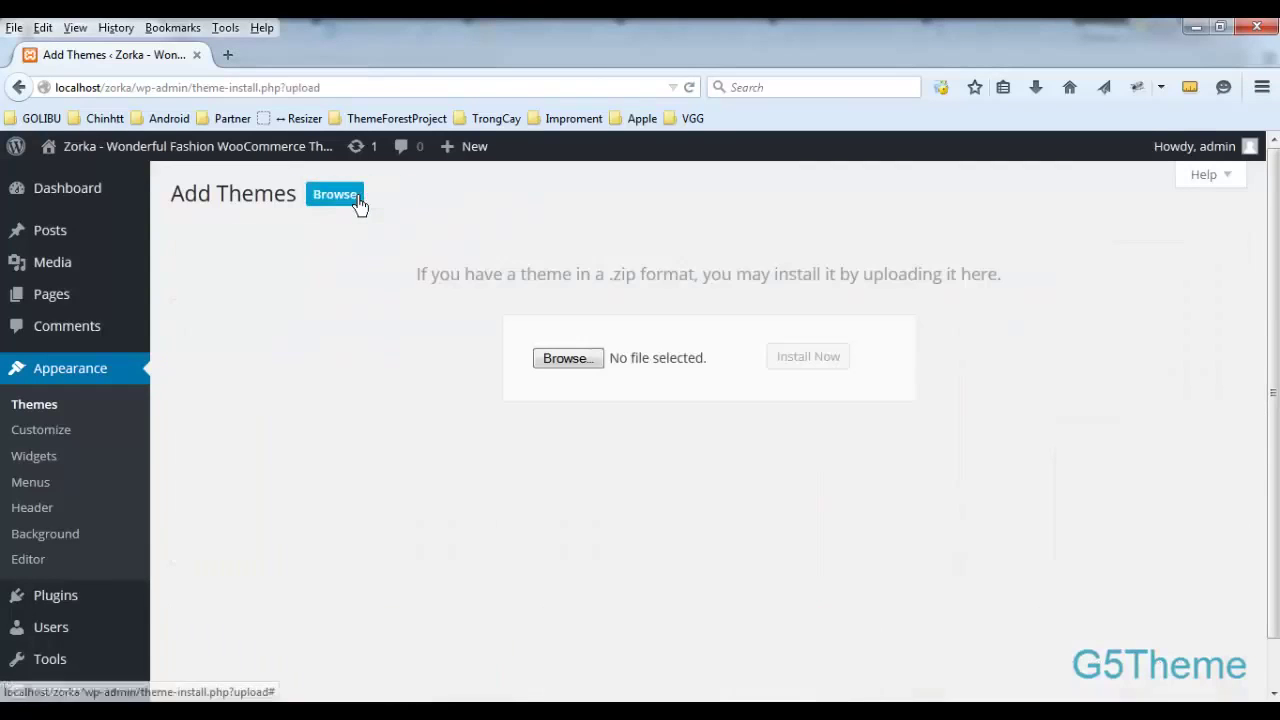
click(557, 362)
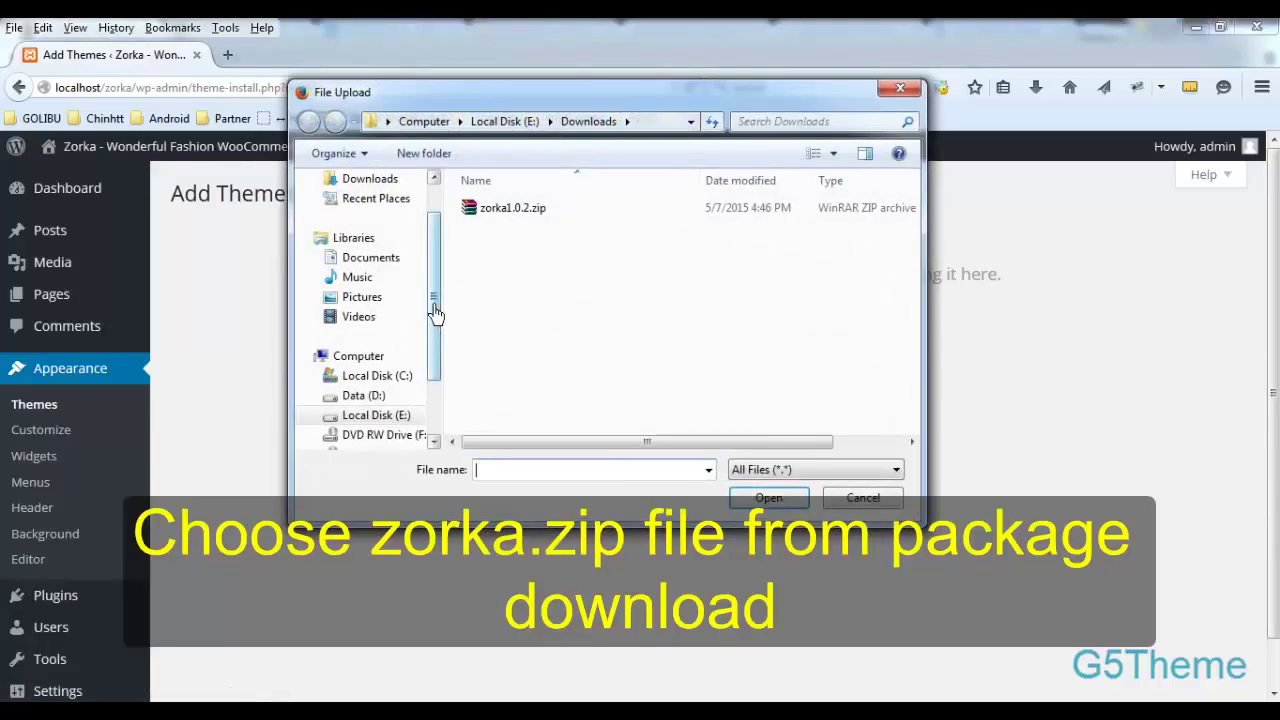
drag(434, 300, 420, 386)
click(385, 340)
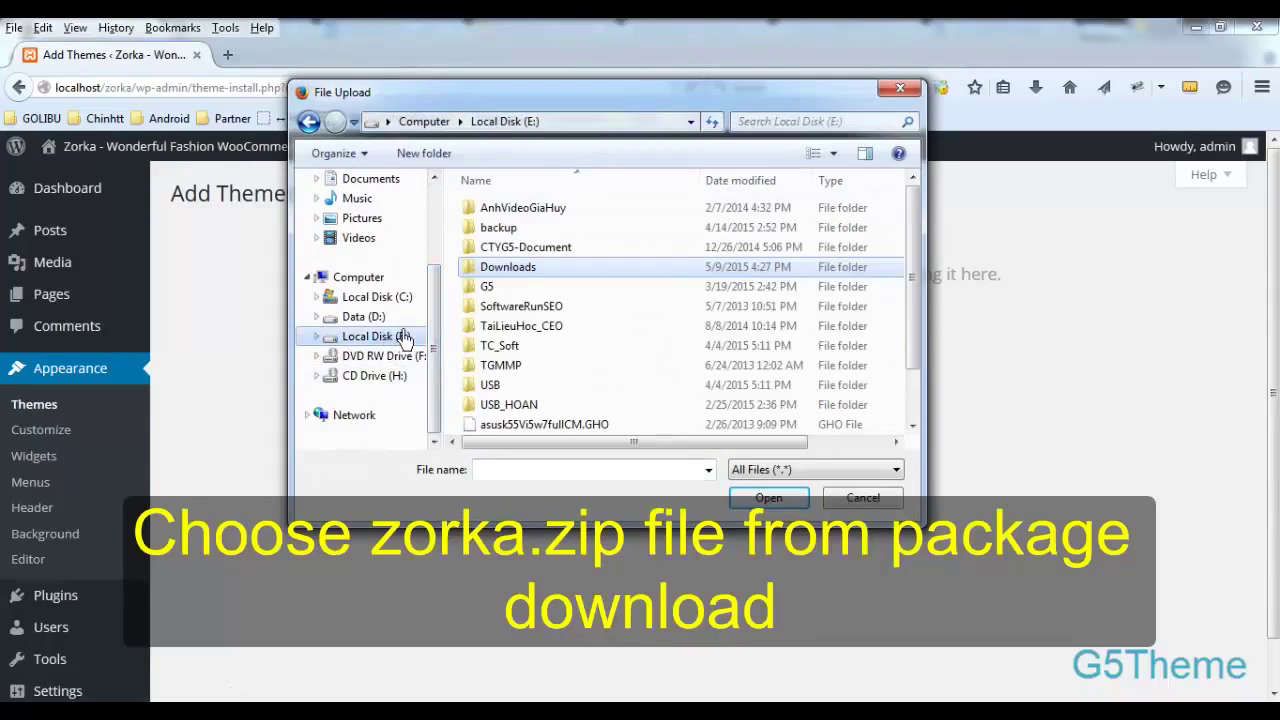
double_click(500, 268)
click(494, 212)
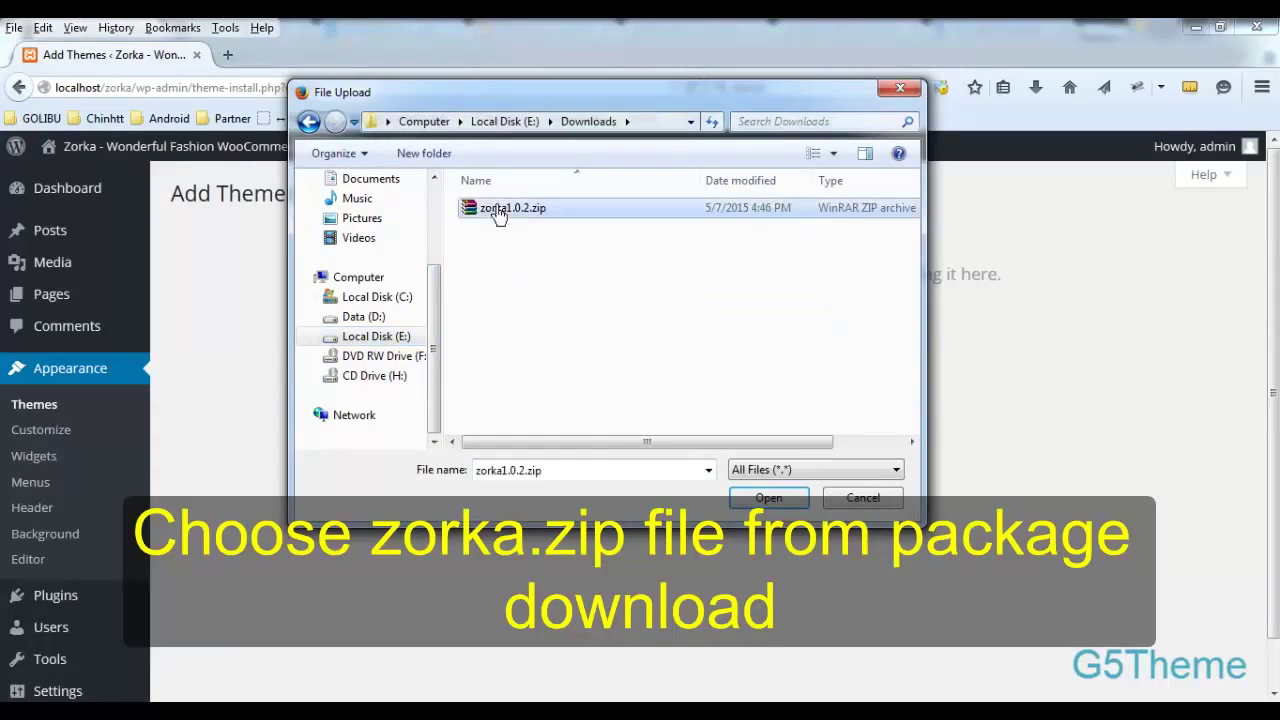
click(767, 496)
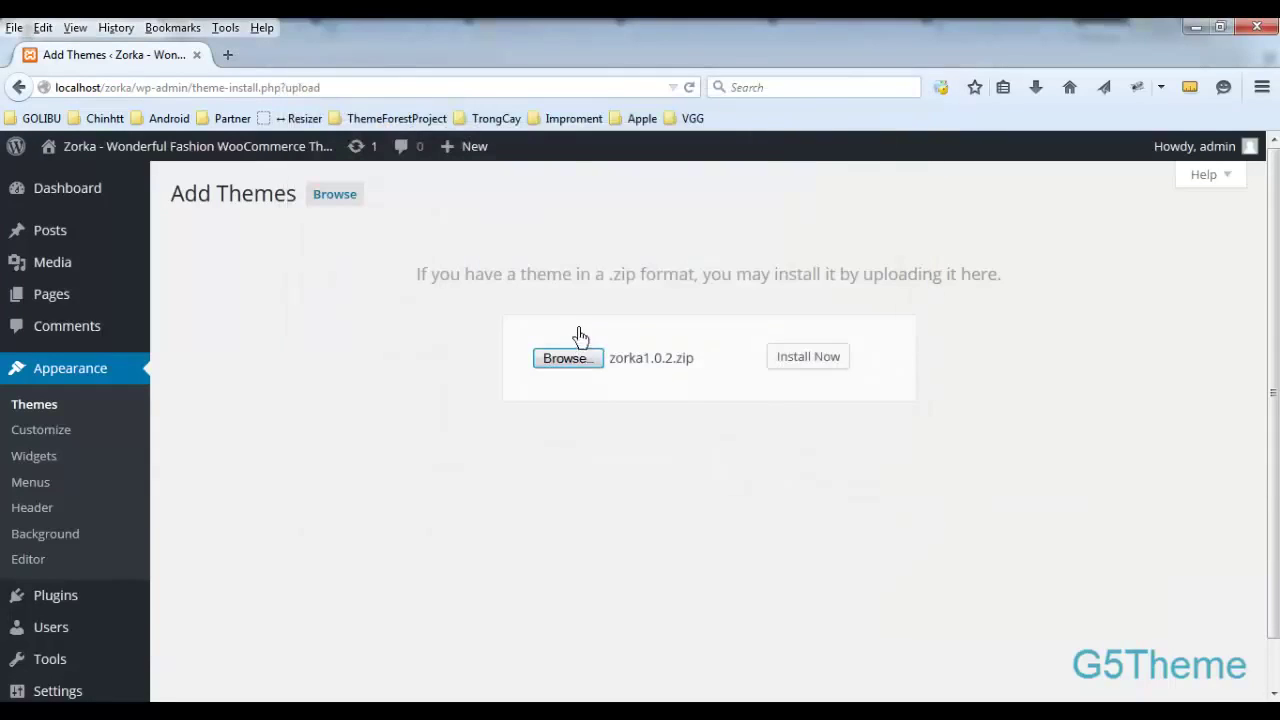
click(810, 357)
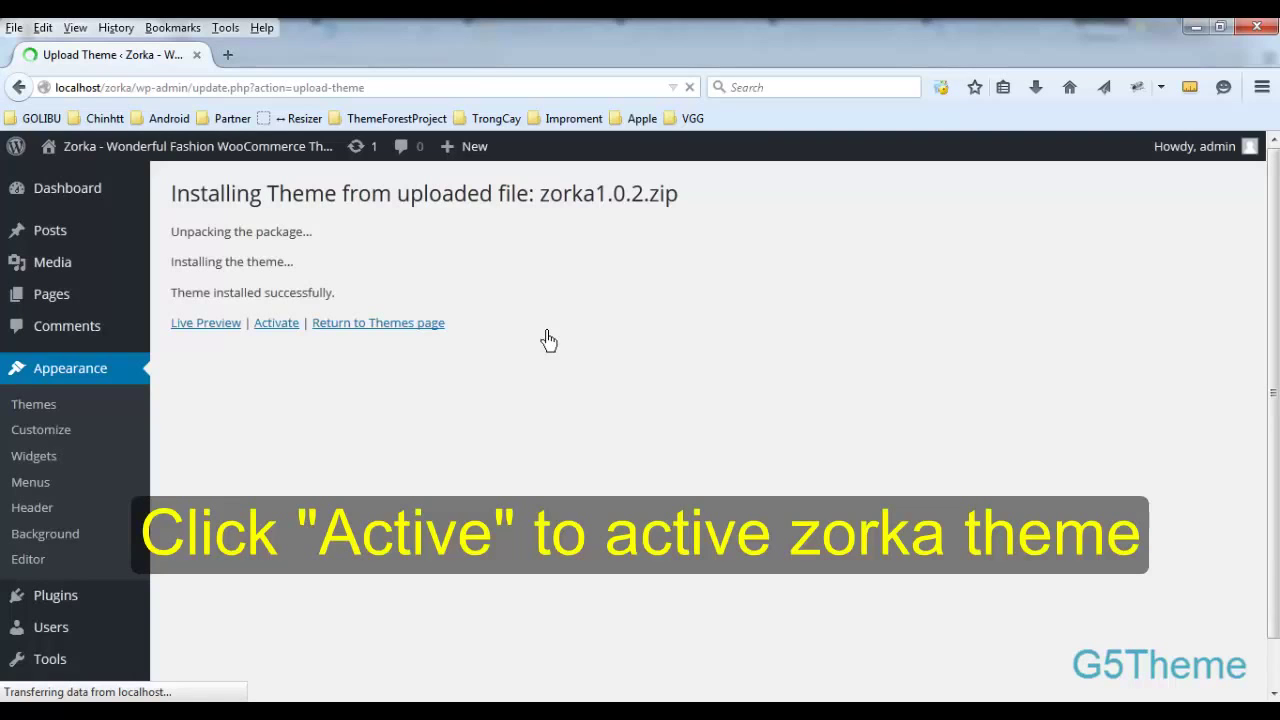
Activate the newly installed Zorka theme and begin installing its required plugins.
click(280, 324)
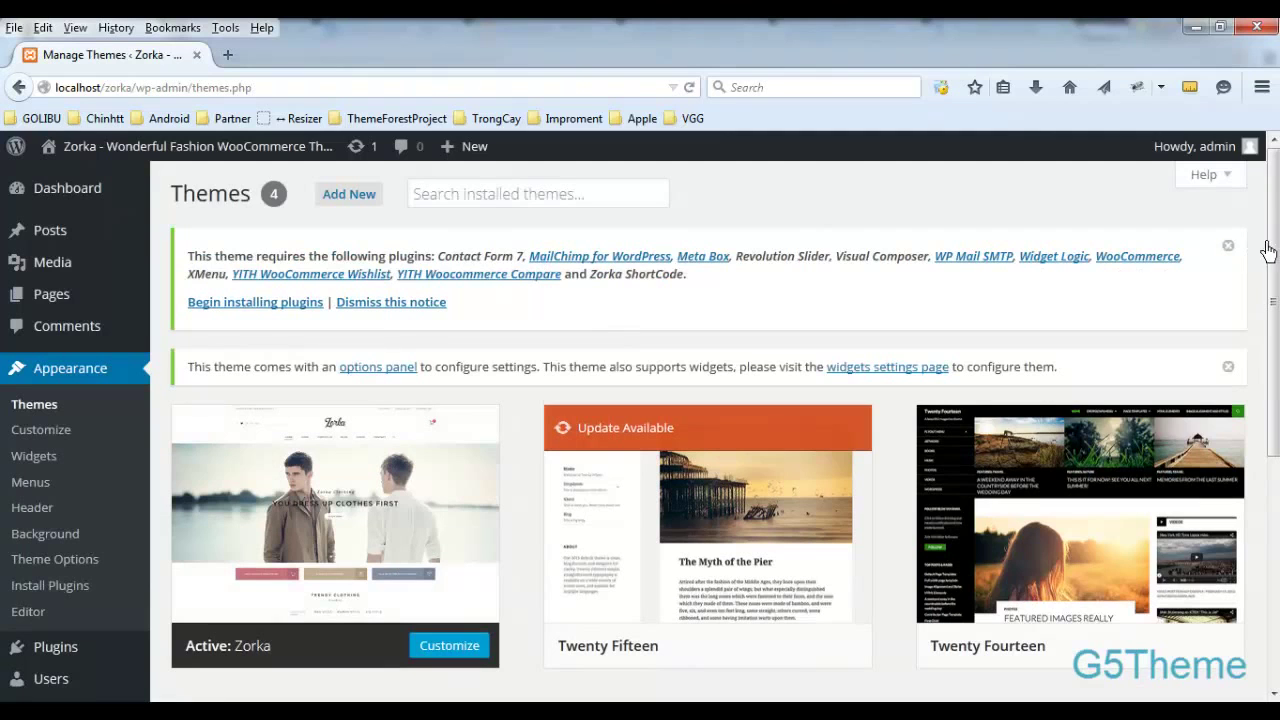
scroll(1269, 252, down, 4)
scroll(1257, 357, down, 2)
scroll(1257, 357, up, 5)
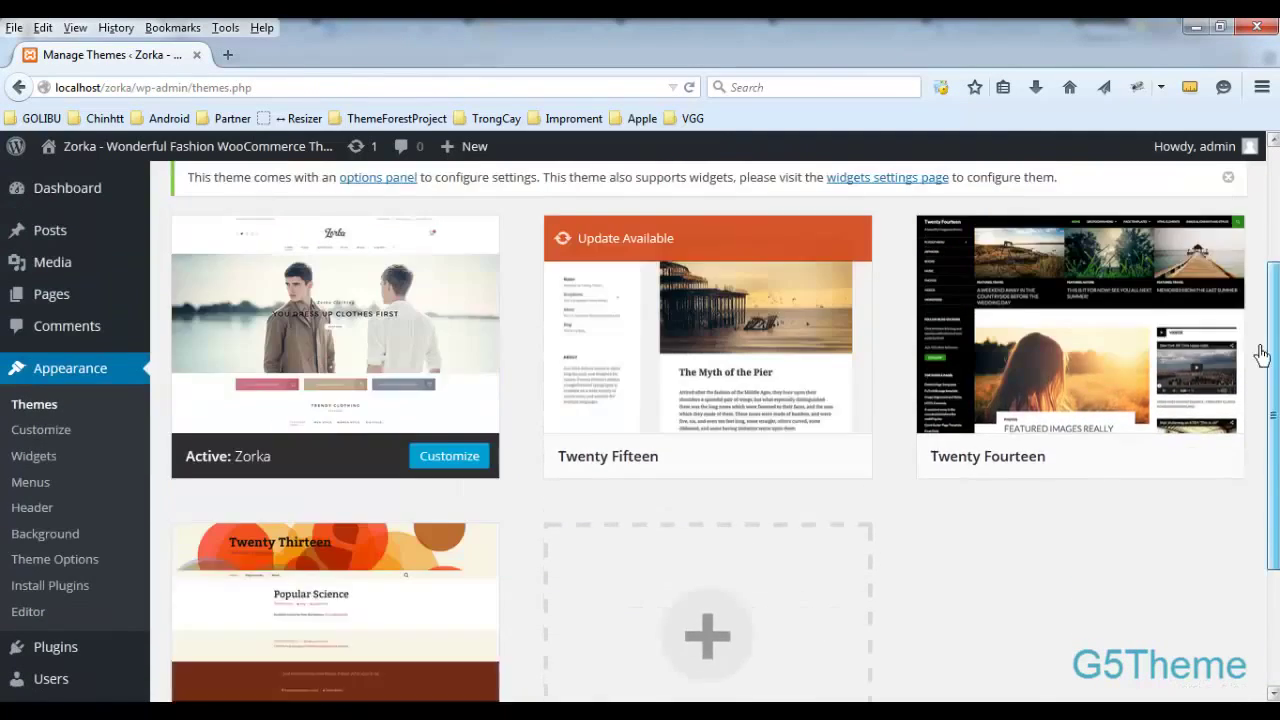
mouse_move(320, 425)
scroll(320, 425, up, 3)
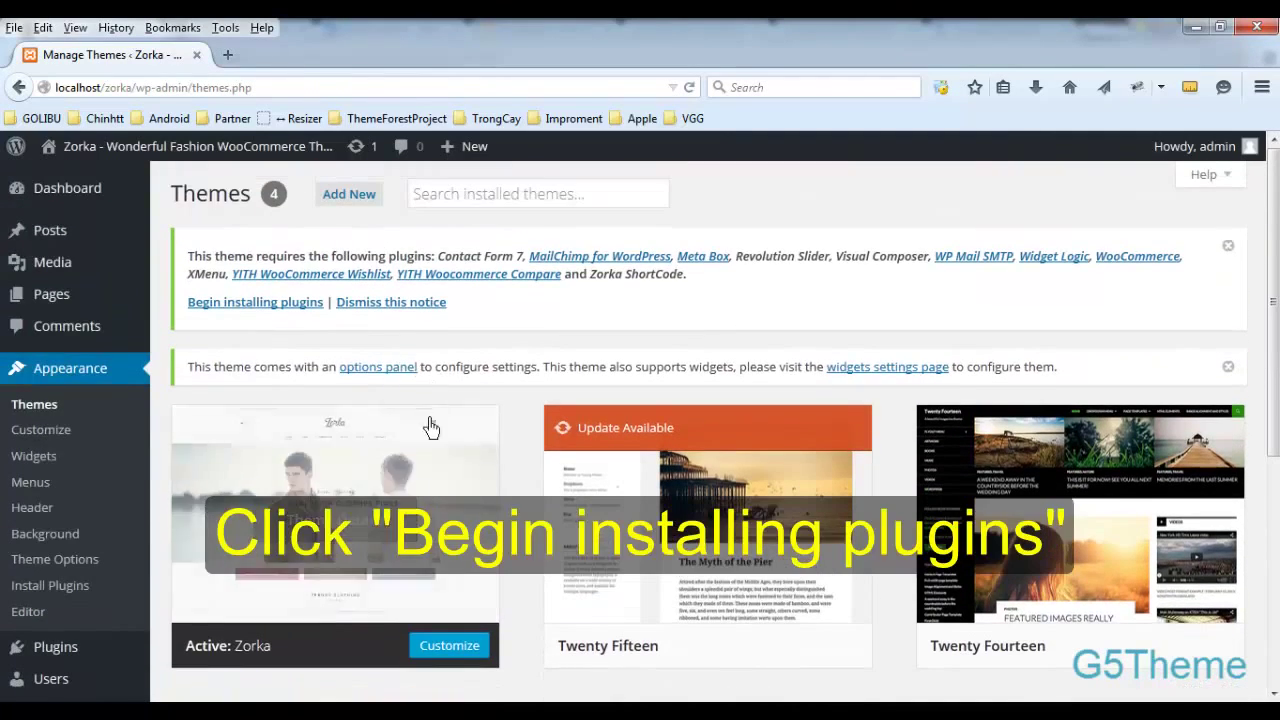
click(266, 304)
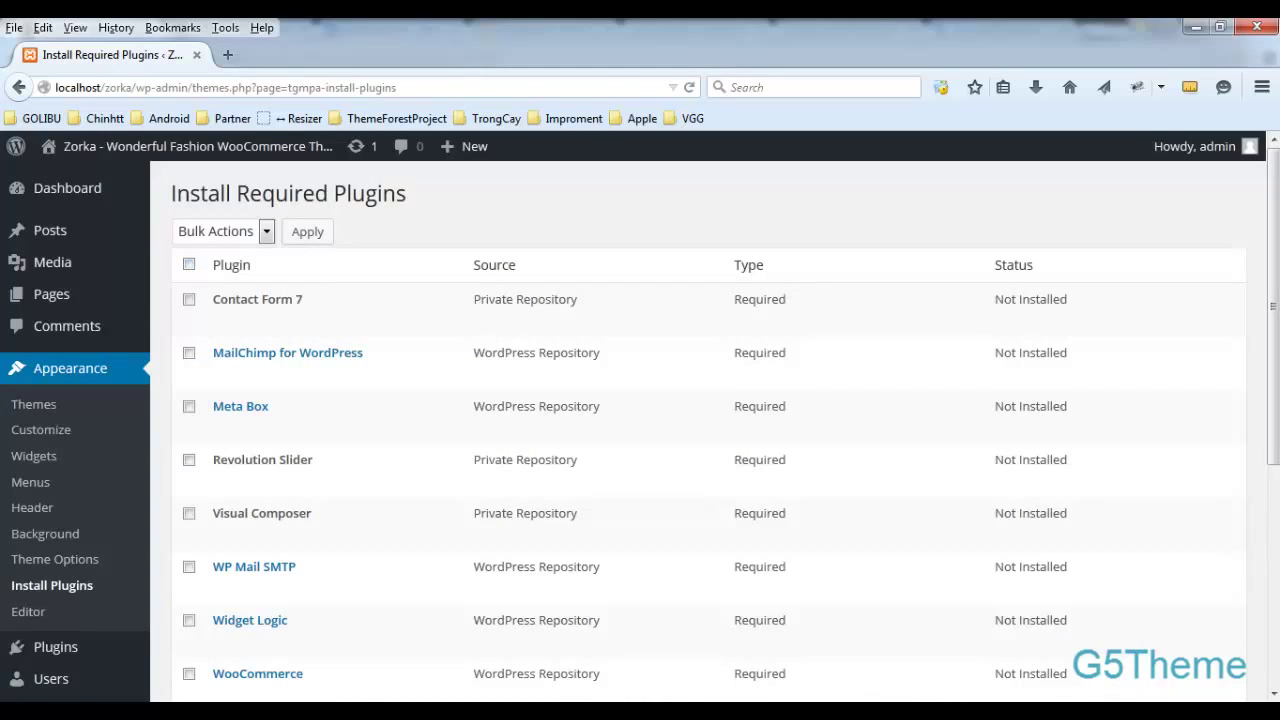
Select all the required plugins and apply the bulk Install action to them.
scroll(700, 430, down, 6)
scroll(700, 430, up, 6)
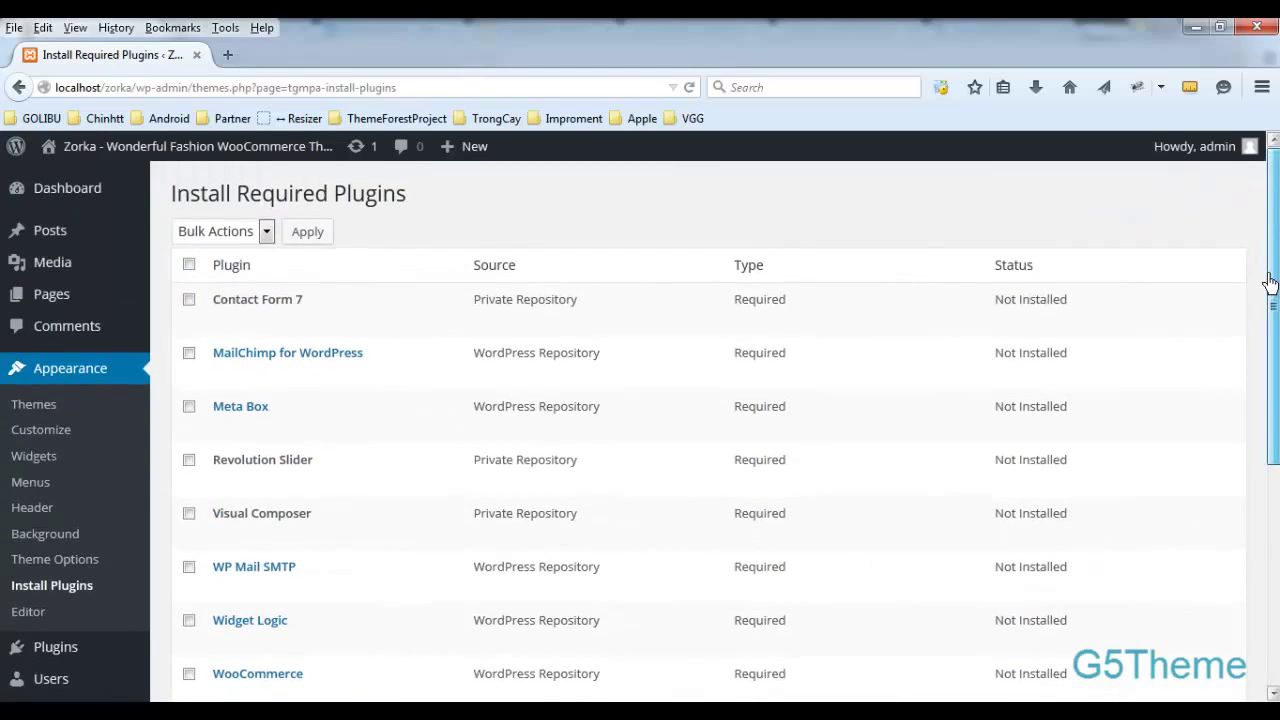
click(200, 236)
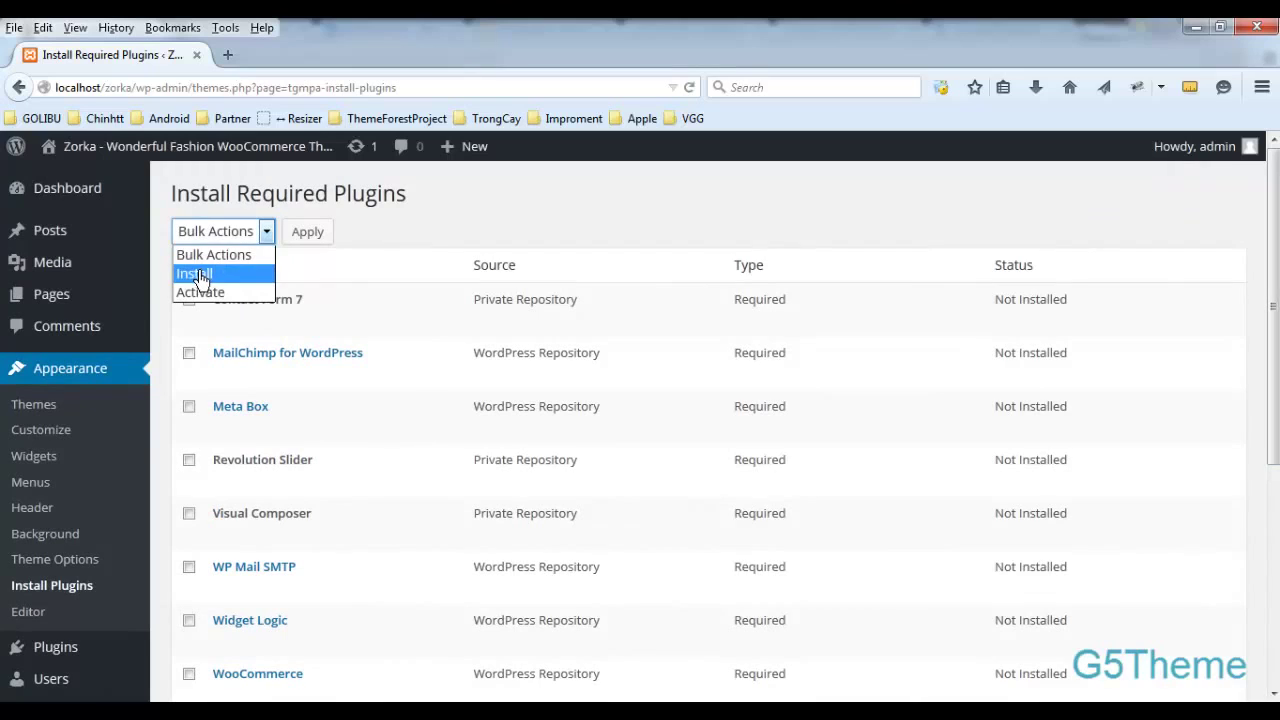
click(357, 257)
click(190, 266)
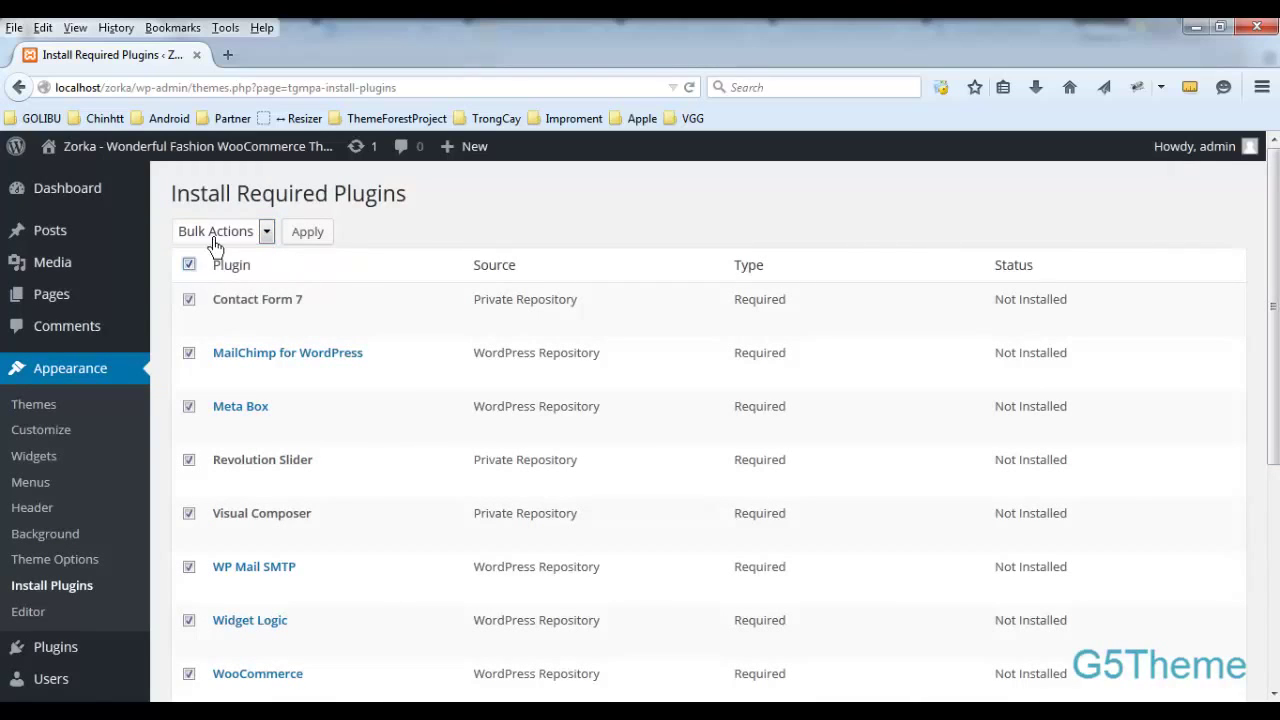
click(212, 236)
click(225, 272)
click(306, 236)
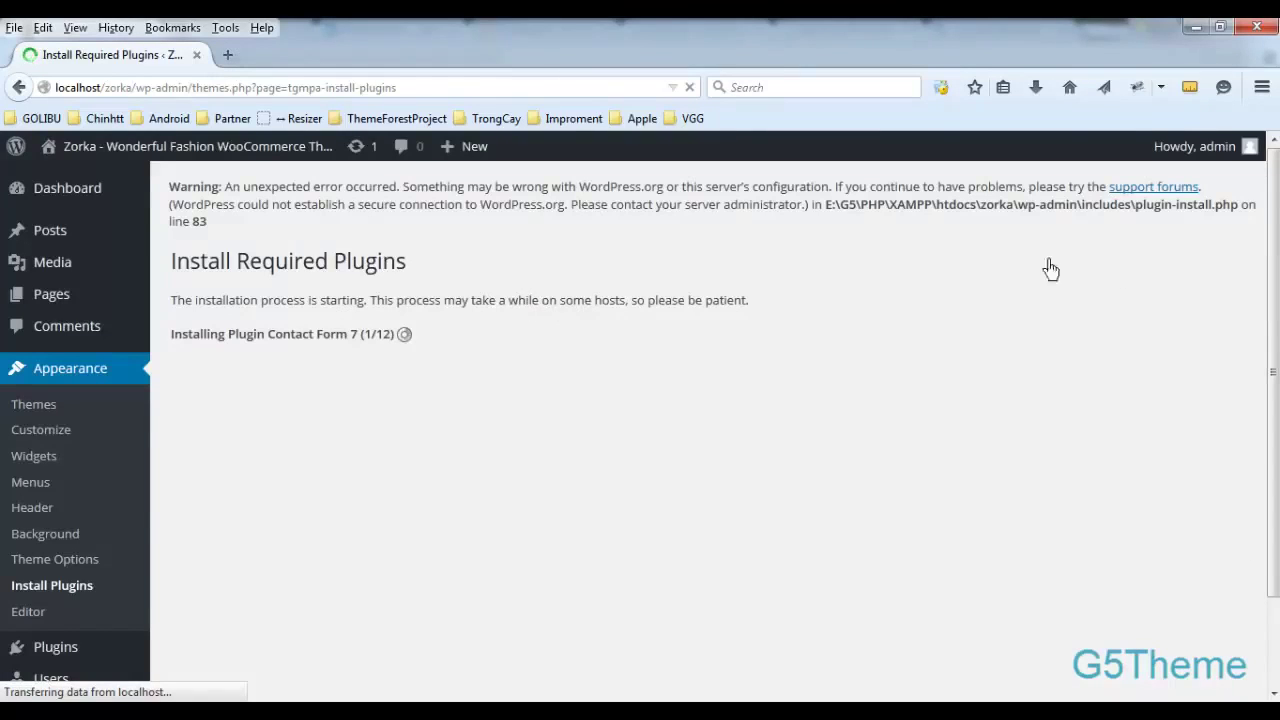
Follow the plugin installation progress and review the result for each plugin from Contact Form 7 to Zorka ShortCode.
scroll(1273, 300, down, 1)
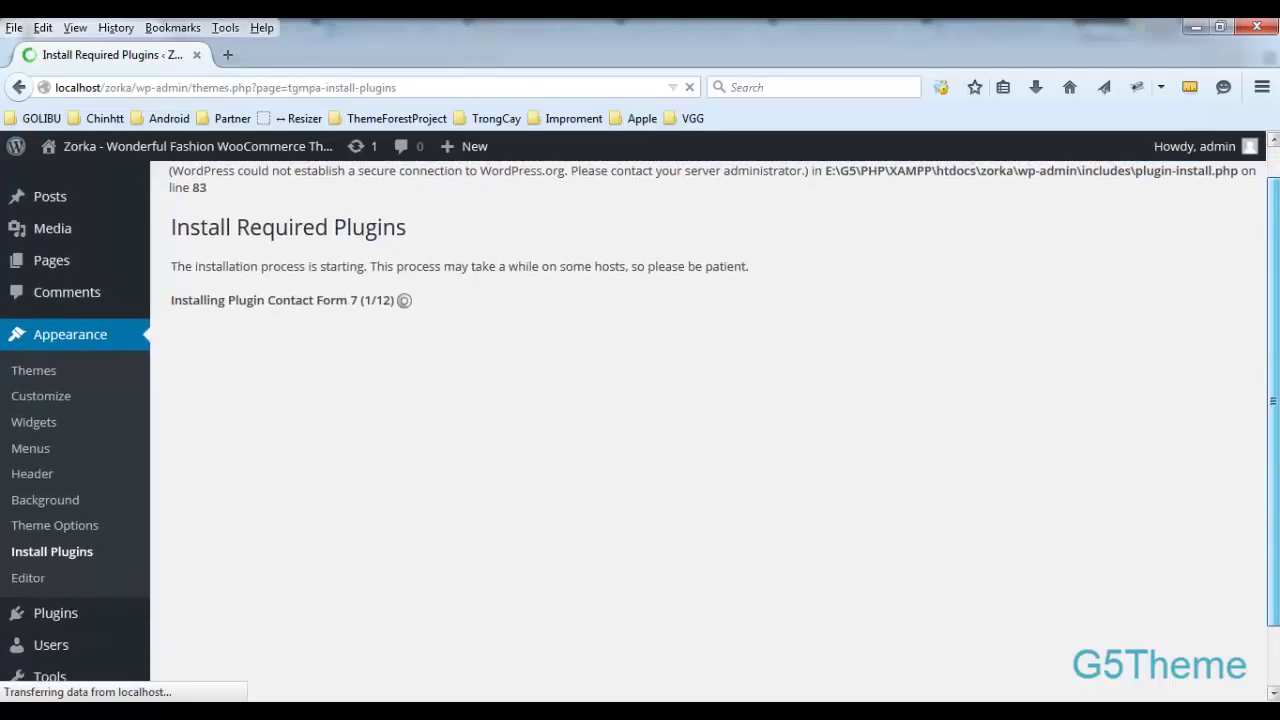
scroll(1273, 400, down, 1)
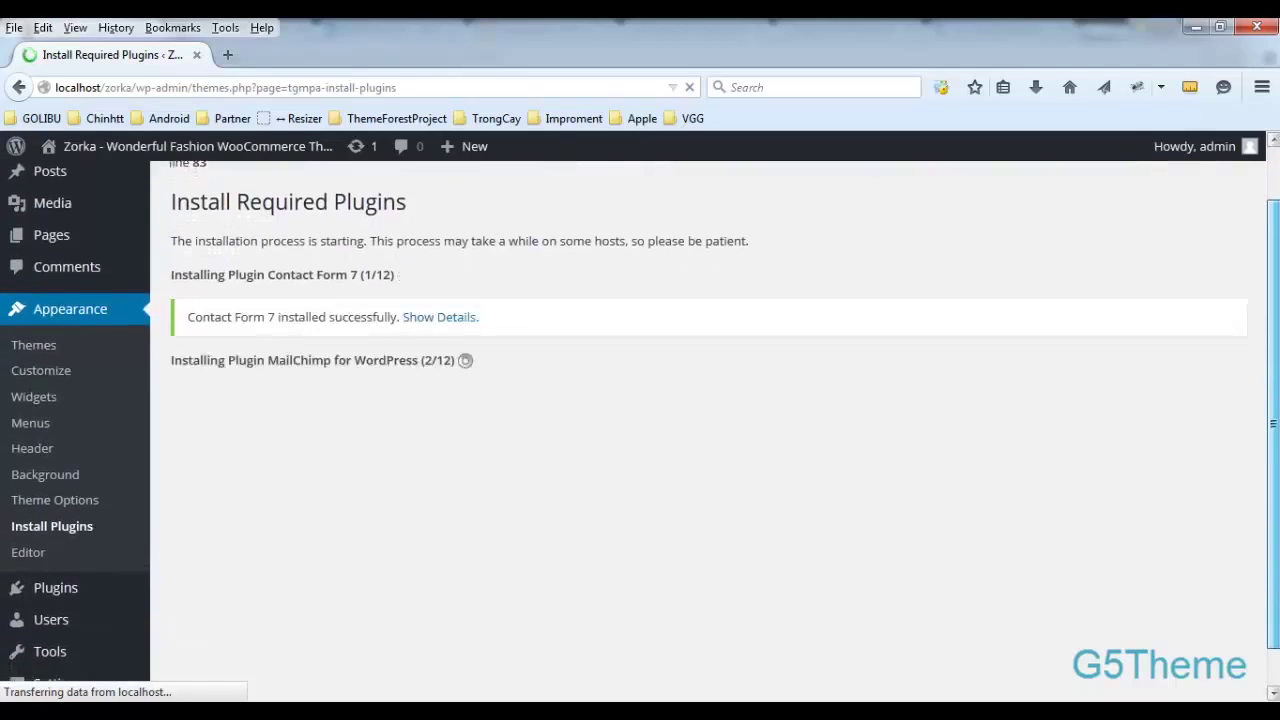
scroll(1270, 354, down, 1)
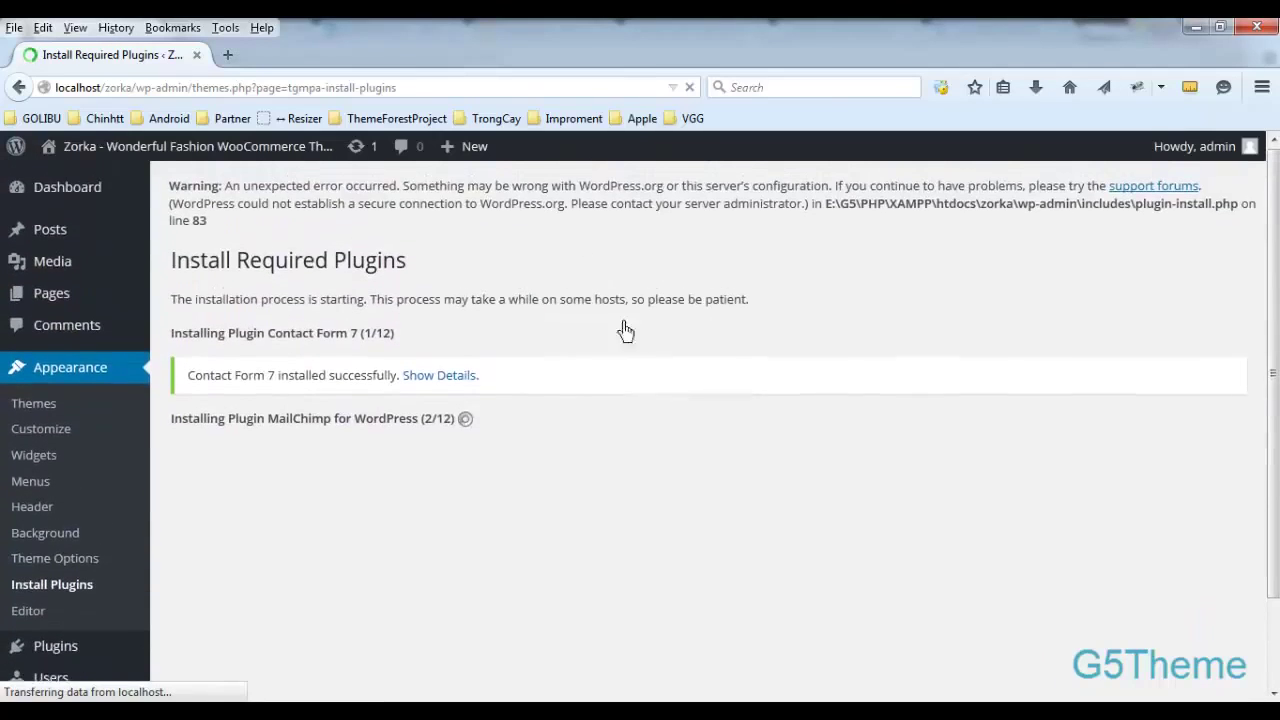
scroll(443, 498, down, 1)
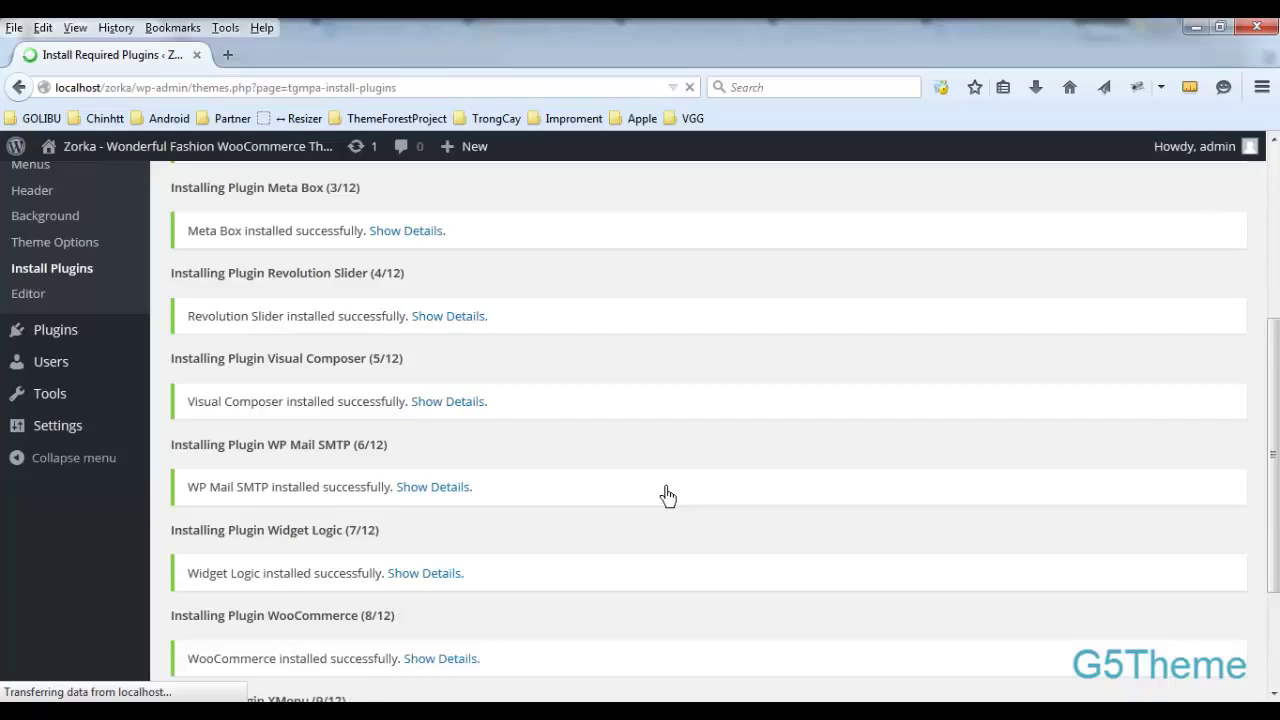
scroll(668, 495, down, 3)
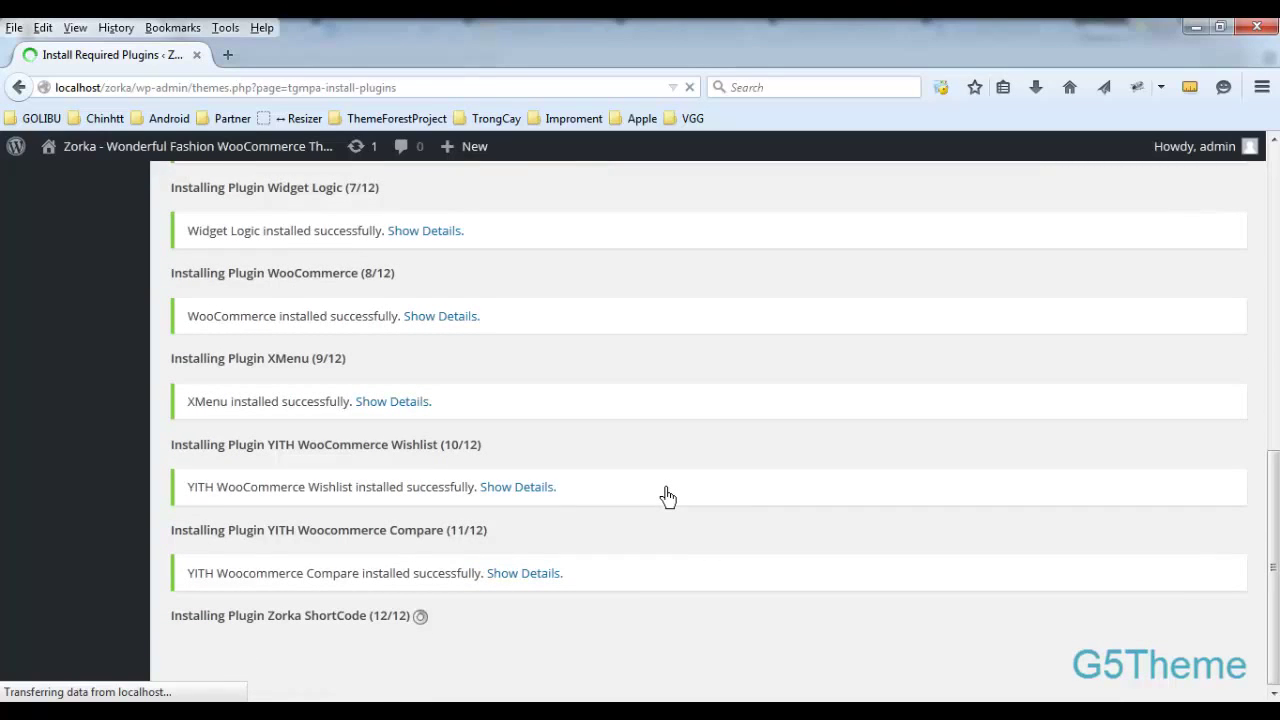
scroll(663, 496, down, 2)
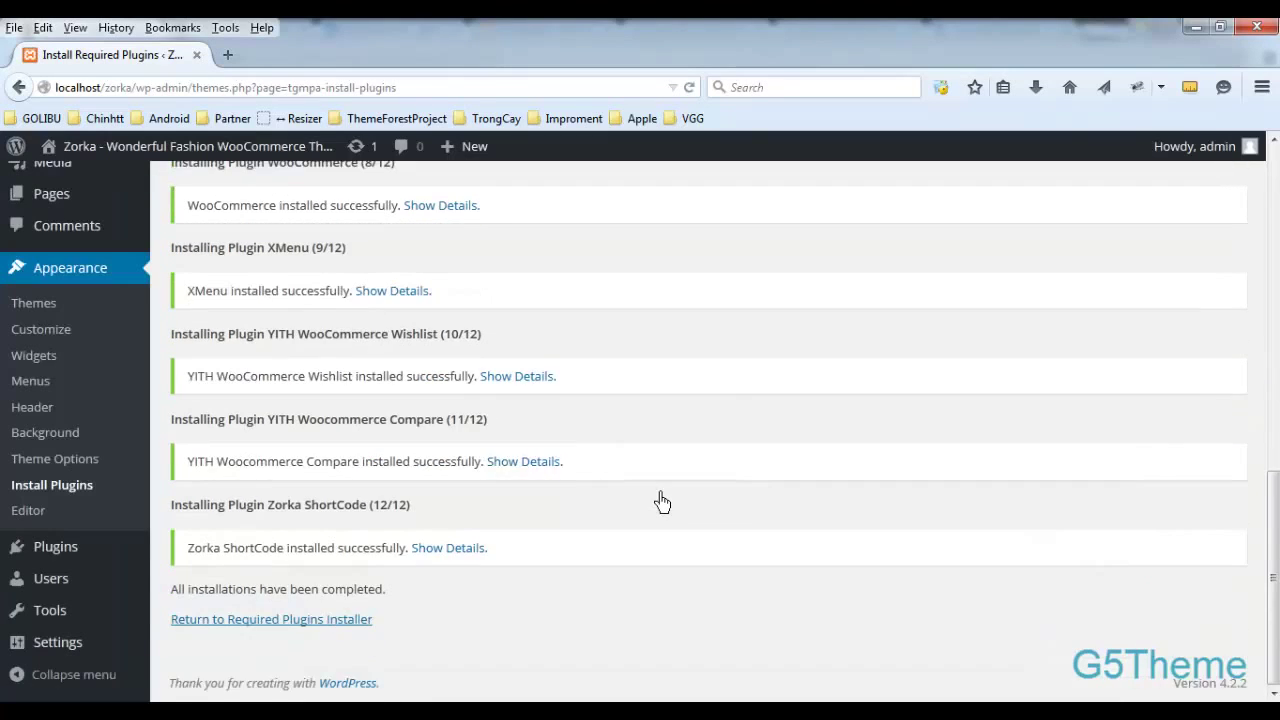
drag(289, 552, 357, 563)
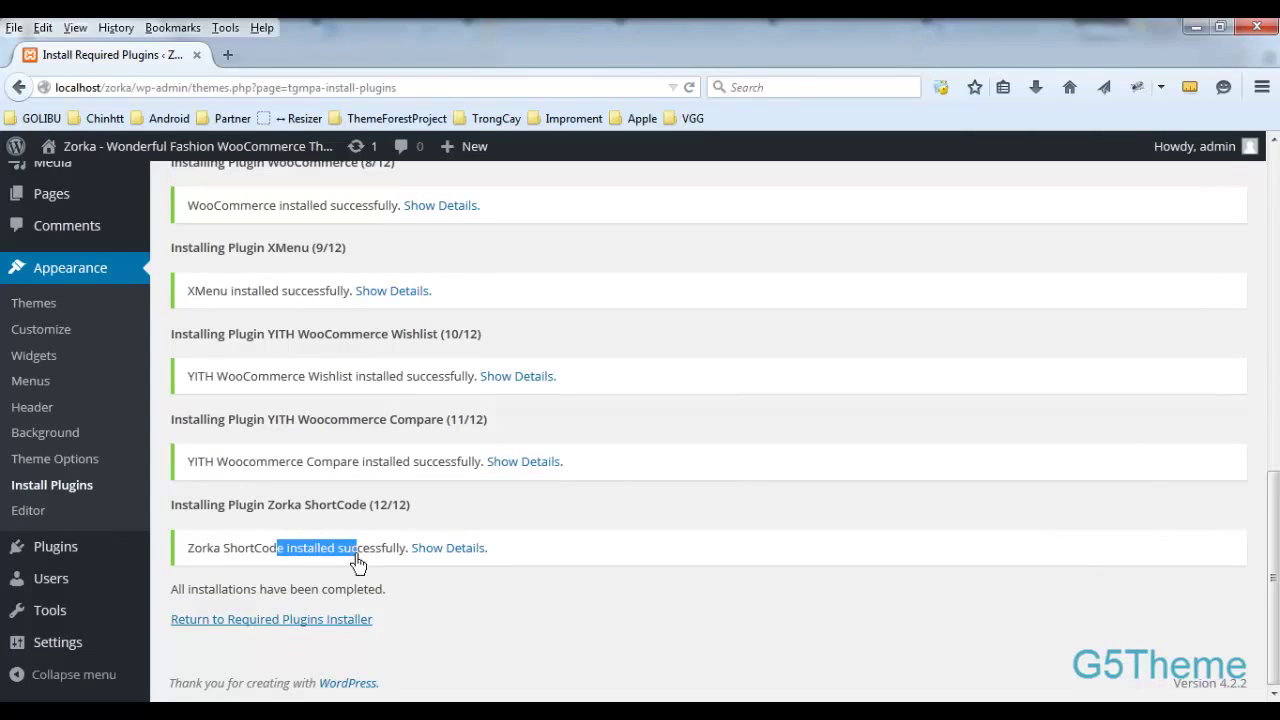
drag(436, 614, 378, 592)
click(300, 595)
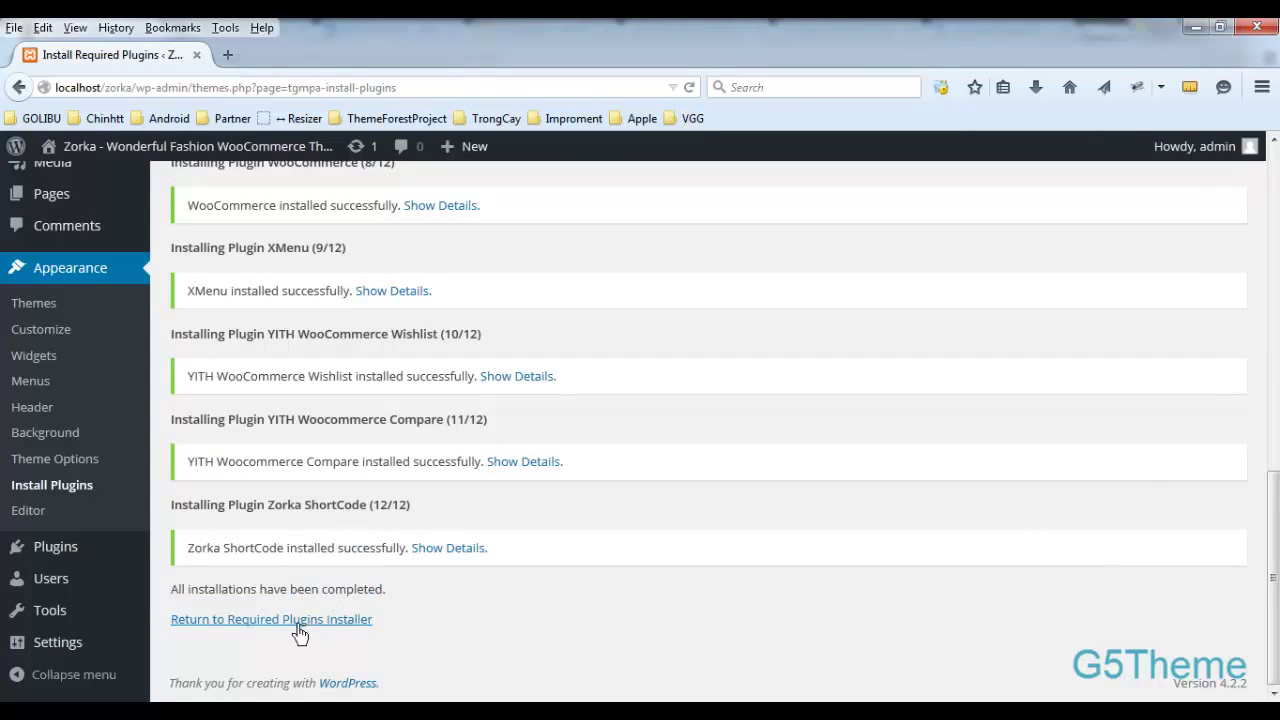
scroll(860, 510, up, 15)
scroll(295, 352, down, 5)
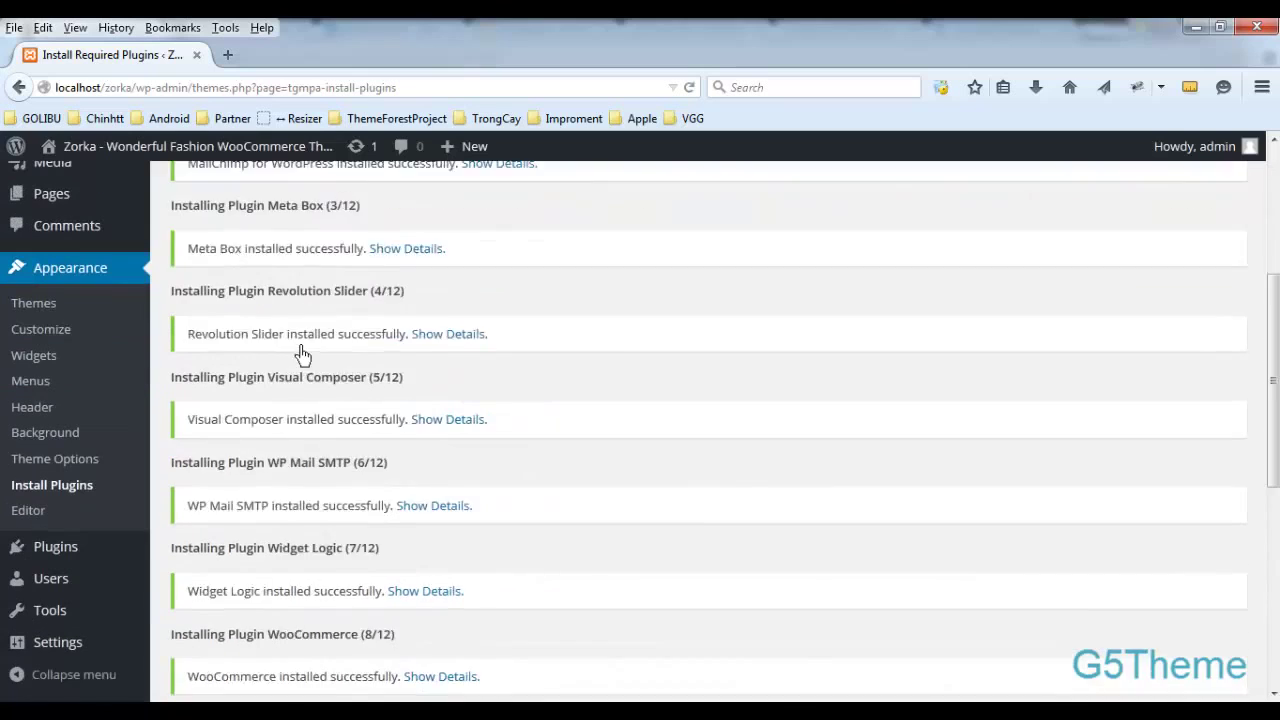
scroll(303, 355, down, 5)
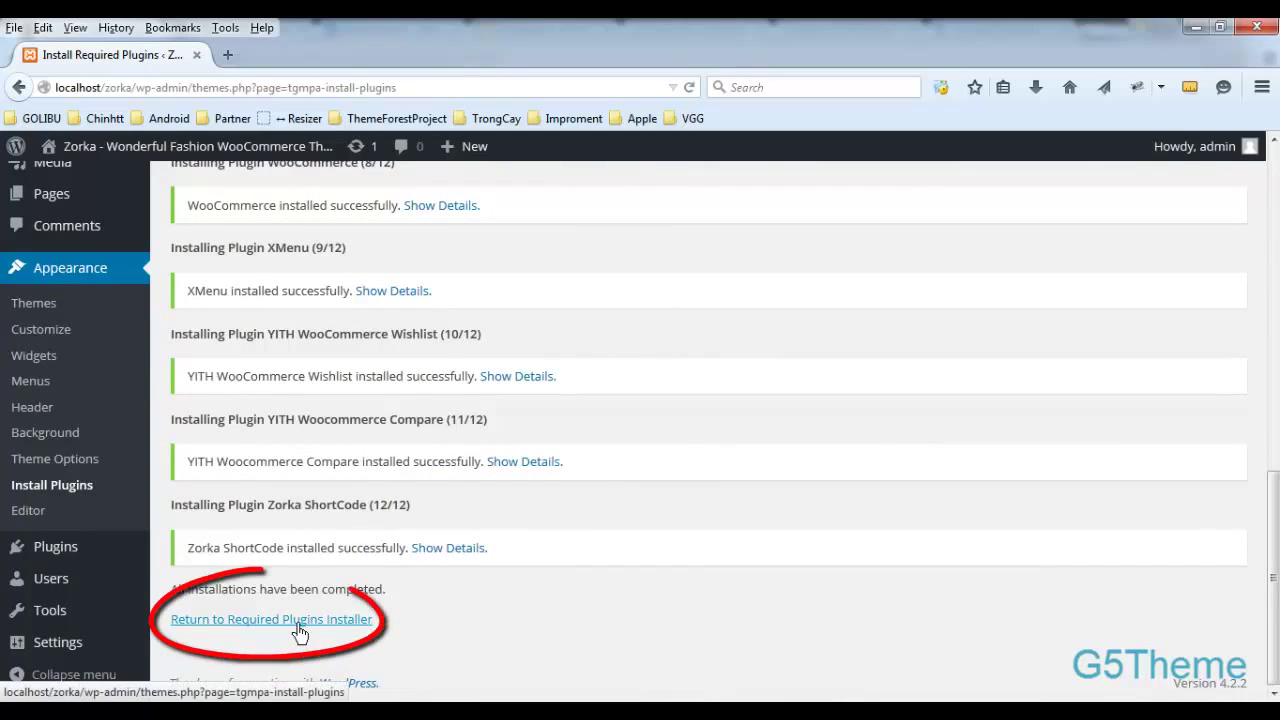
Return to the required plugins installer and bulk-activate all the listed plugins.
click(299, 621)
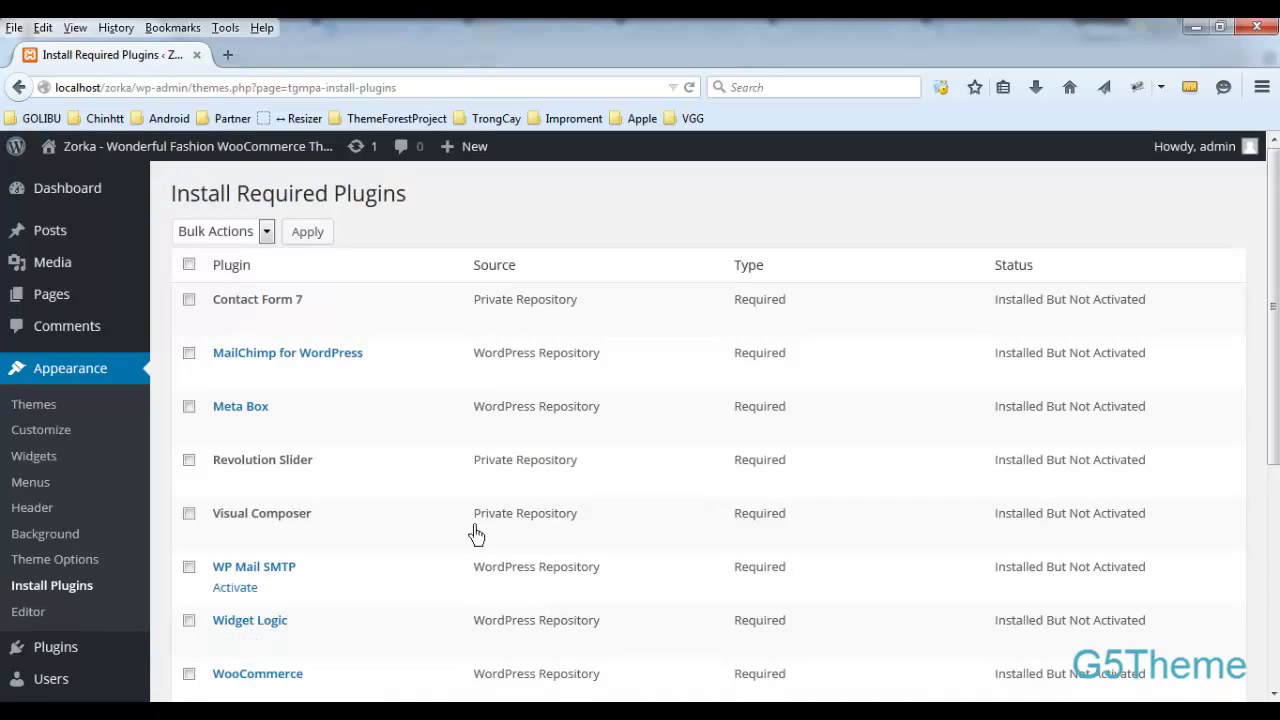
drag(1268, 329, 1268, 545)
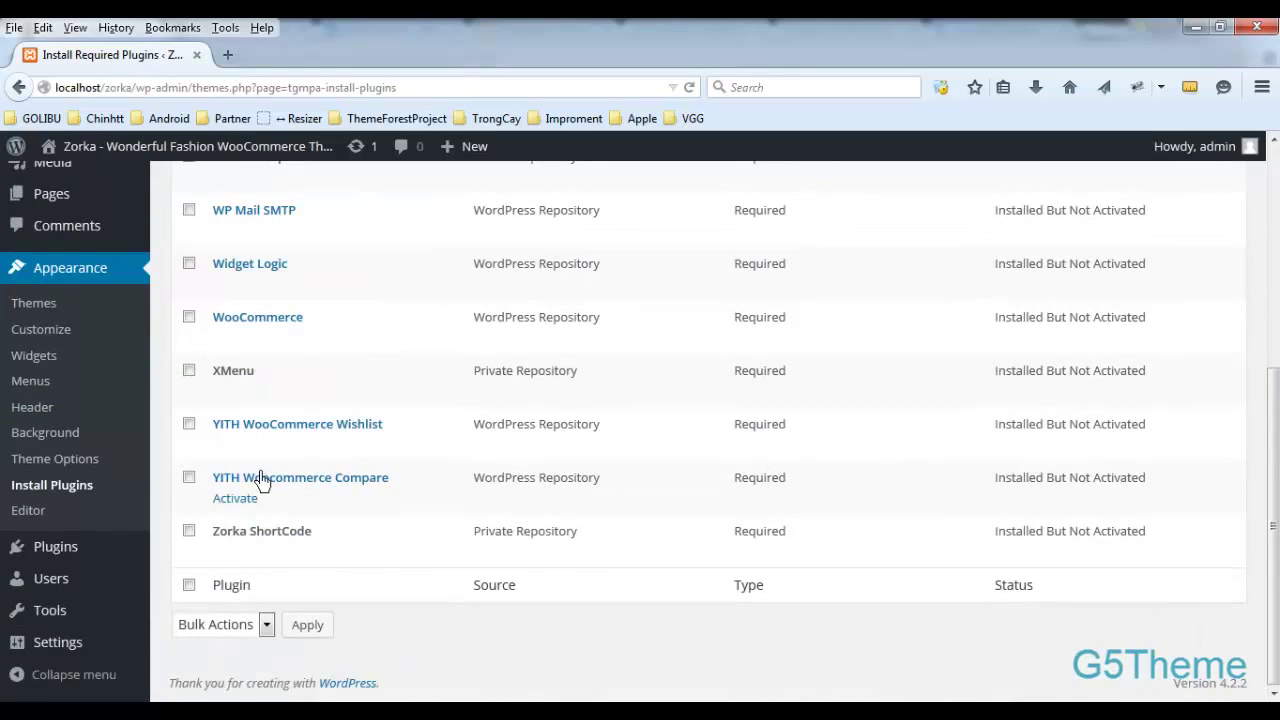
scroll(257, 410, up, 3)
click(218, 236)
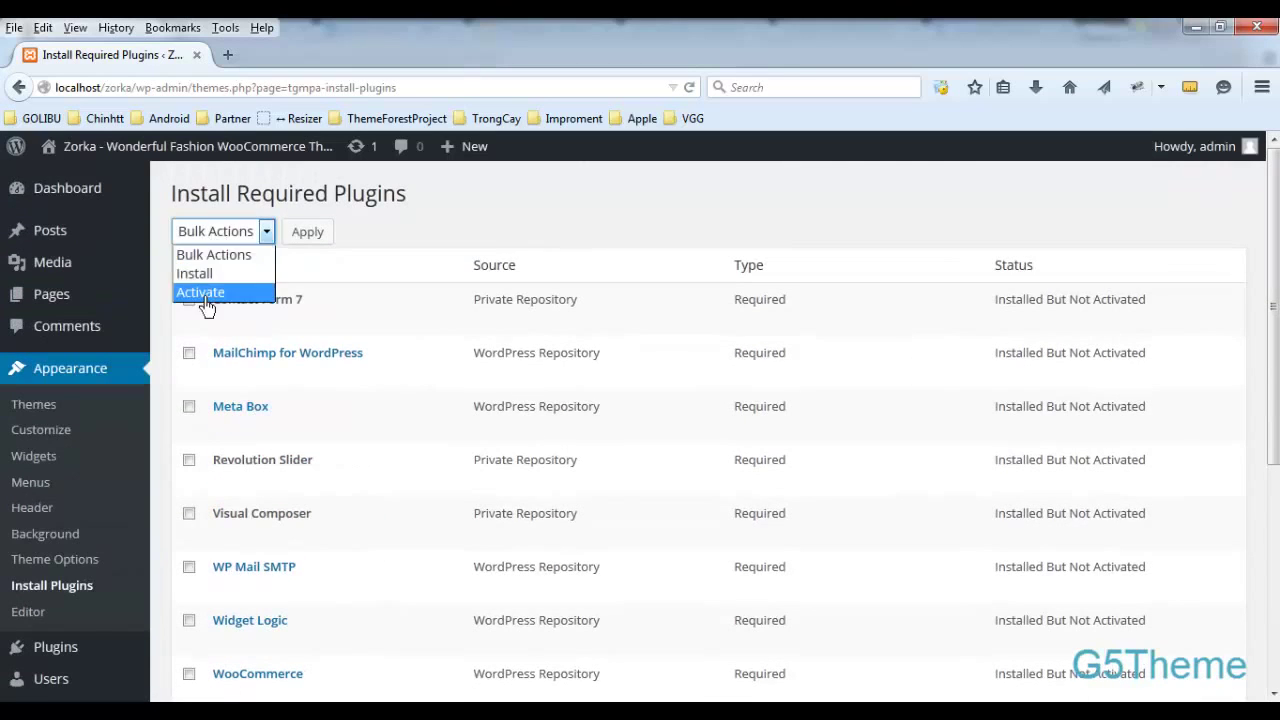
click(210, 290)
click(189, 264)
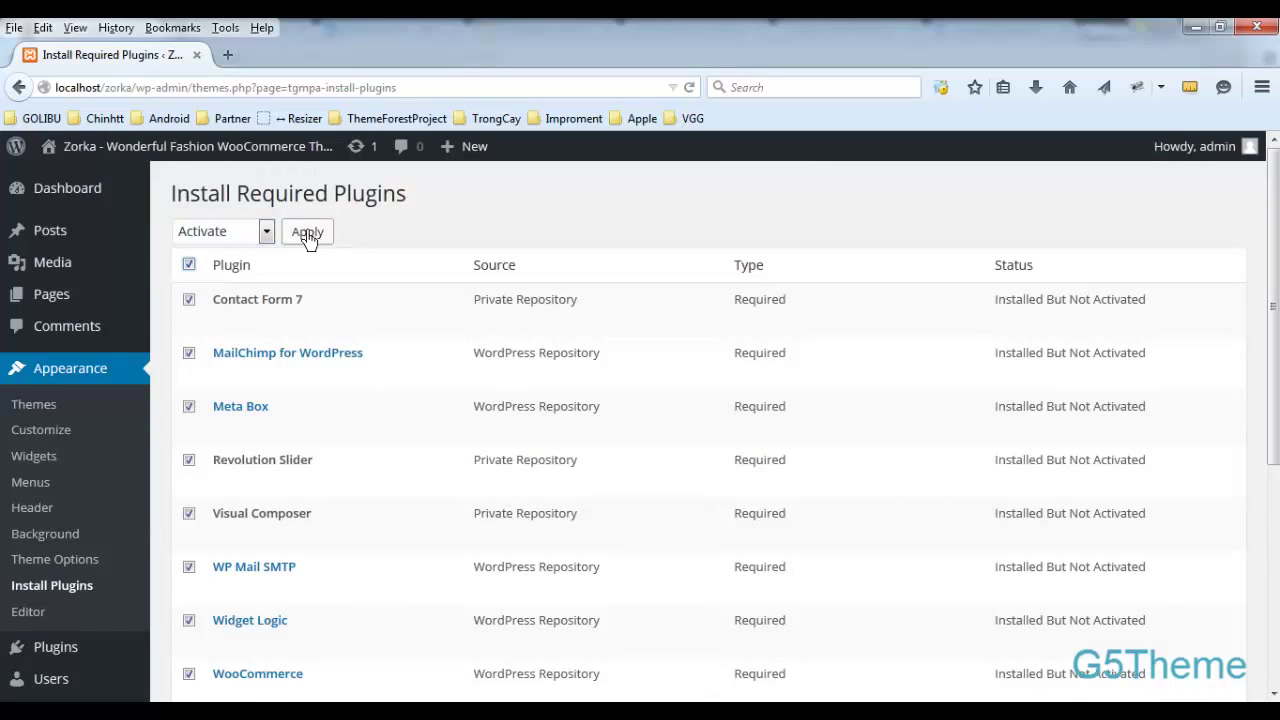
click(308, 236)
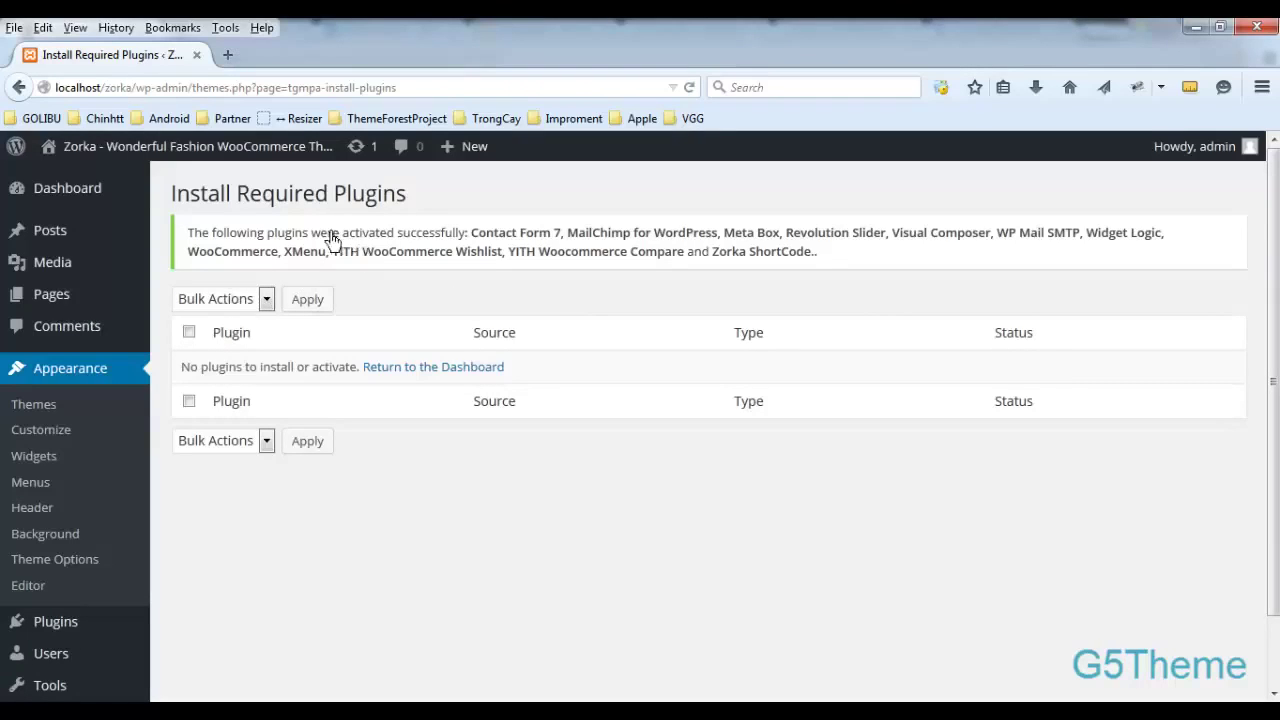
Review the list of activated plugins, reload the page, and view the site's front page in a new tab.
drag(472, 236, 806, 269)
click(662, 290)
key(F5)
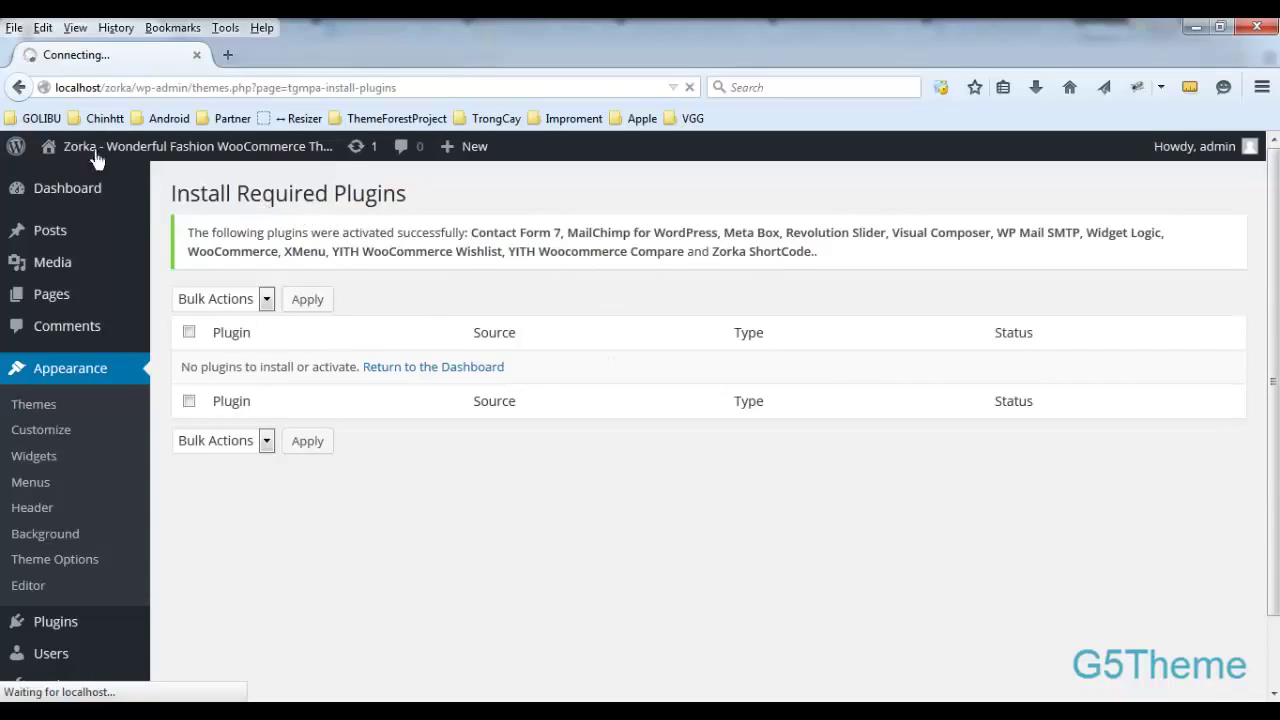
mouse_move(62, 147)
right_click(80, 181)
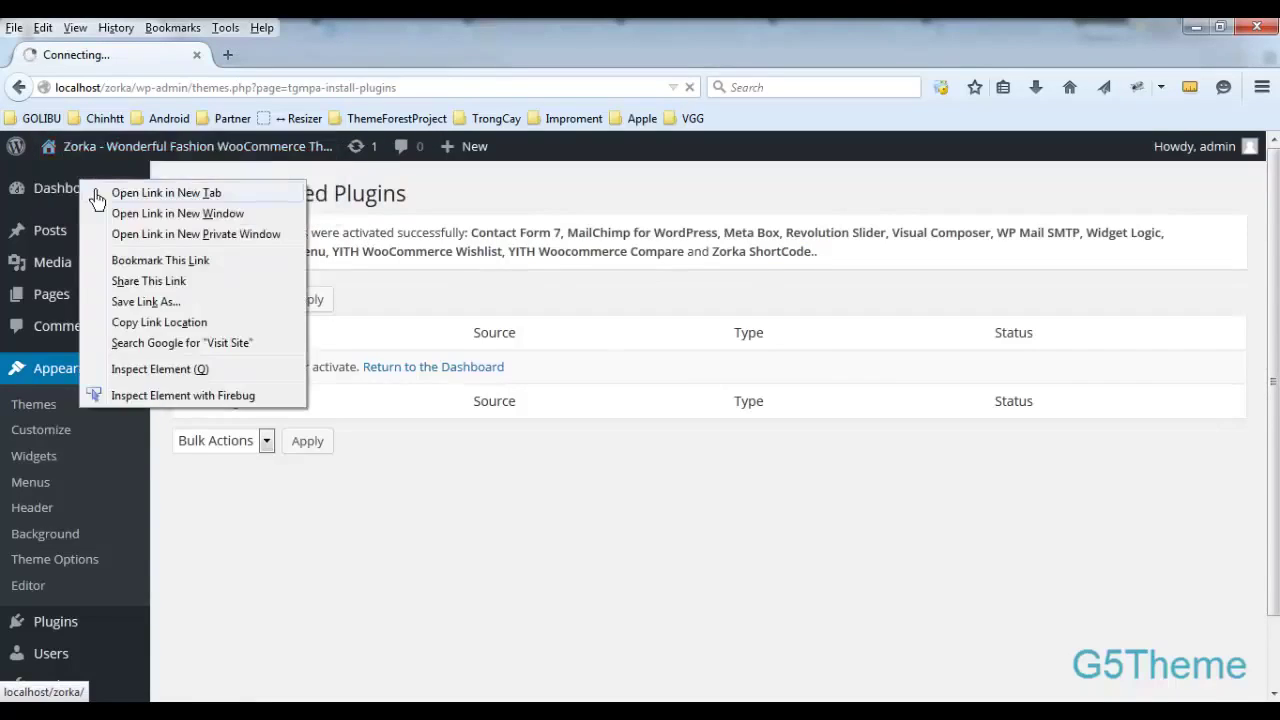
click(95, 194)
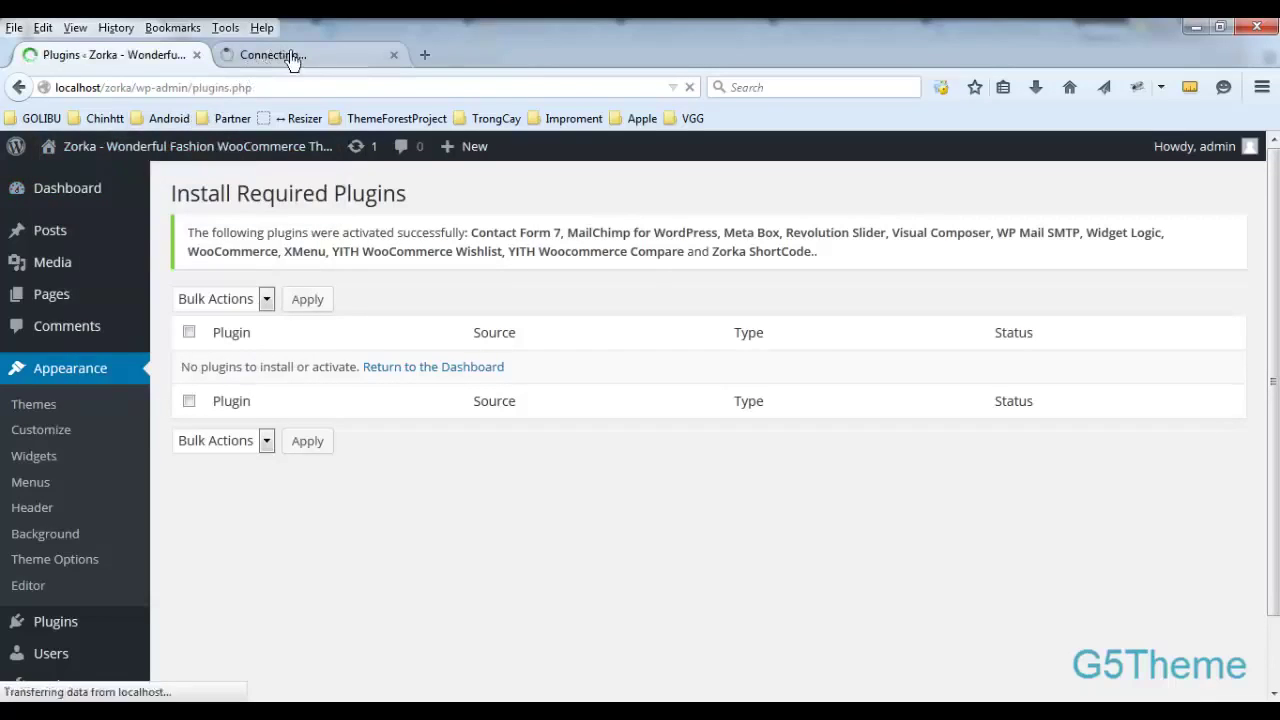
click(293, 58)
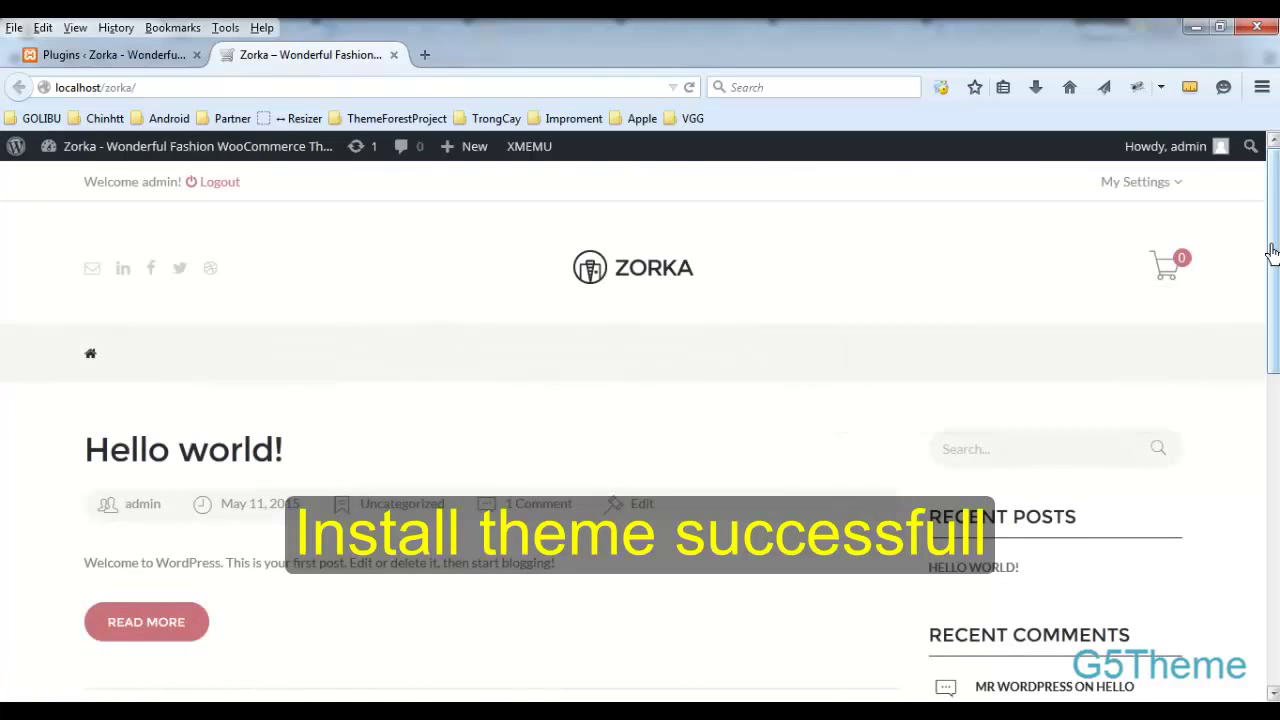
drag(1268, 278, 1270, 237)
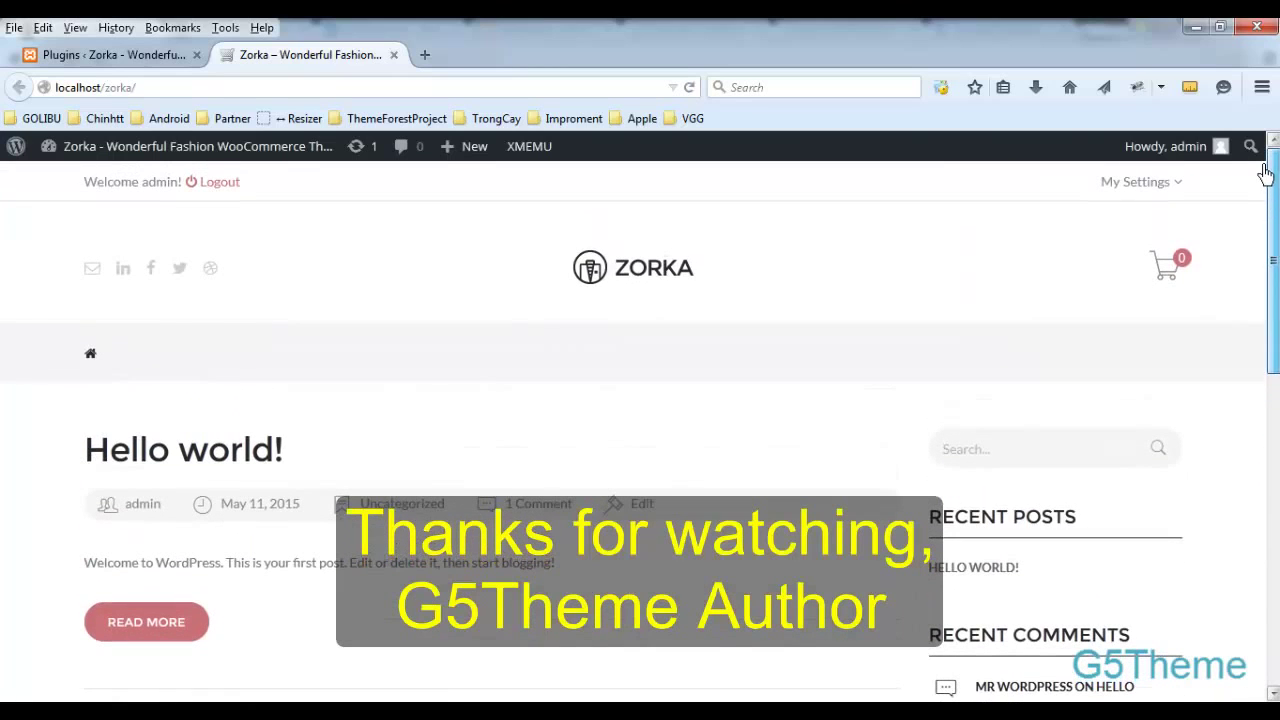